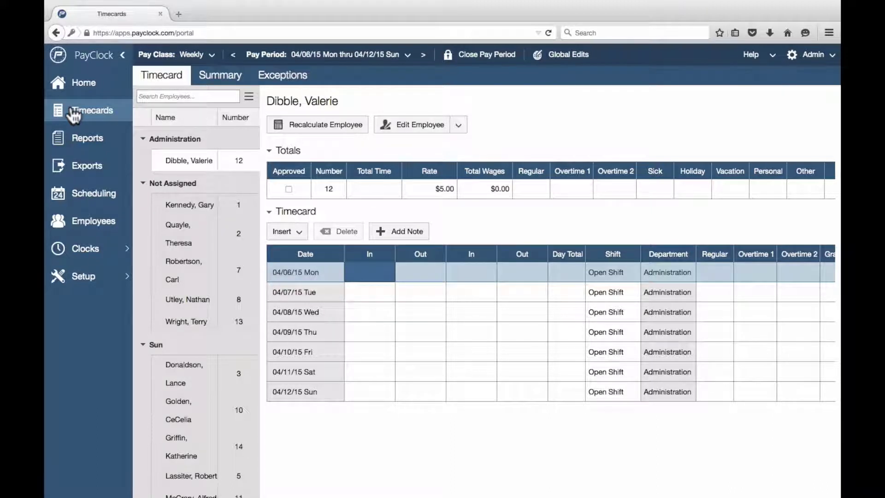
# - Start a new user named John J. Smith
pyautogui.click(94, 281)
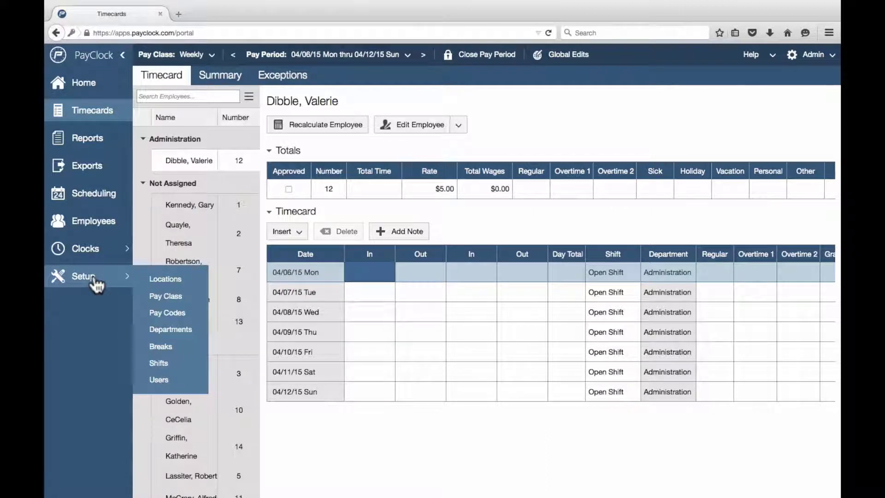
pyautogui.click(159, 379)
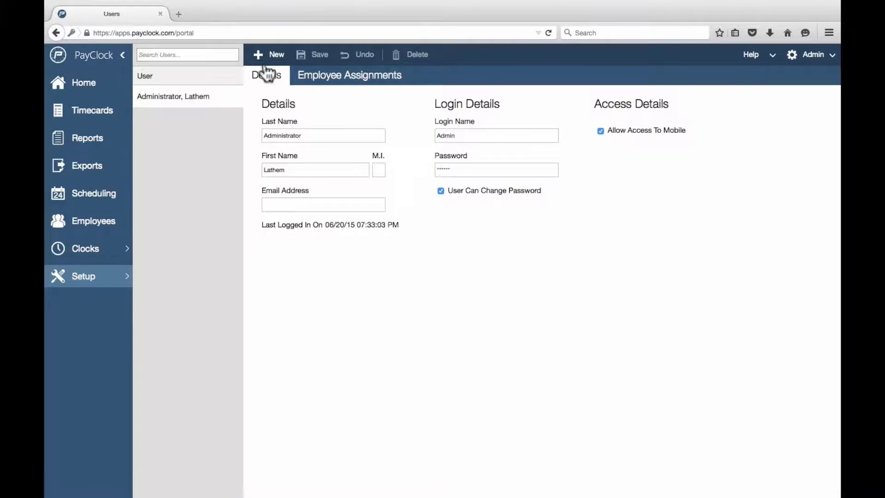
pyautogui.click(266, 55)
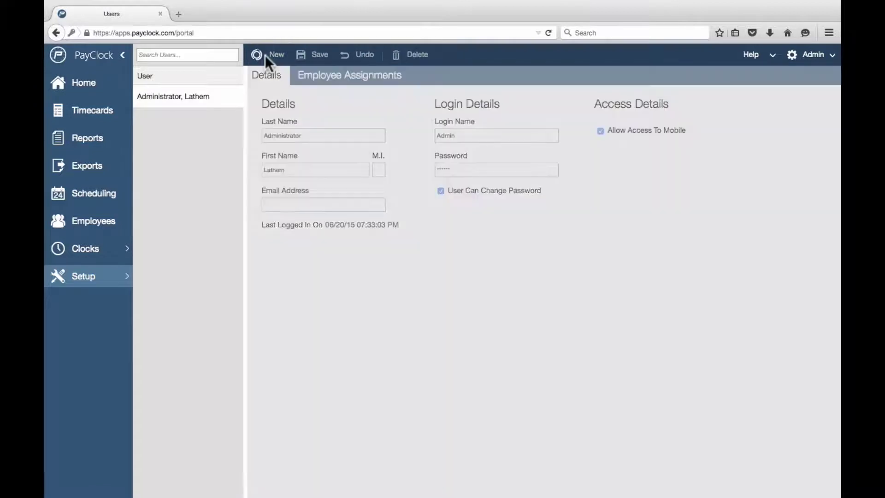
pyautogui.click(299, 137)
pyautogui.write('Smith')
pyautogui.press('Tab')
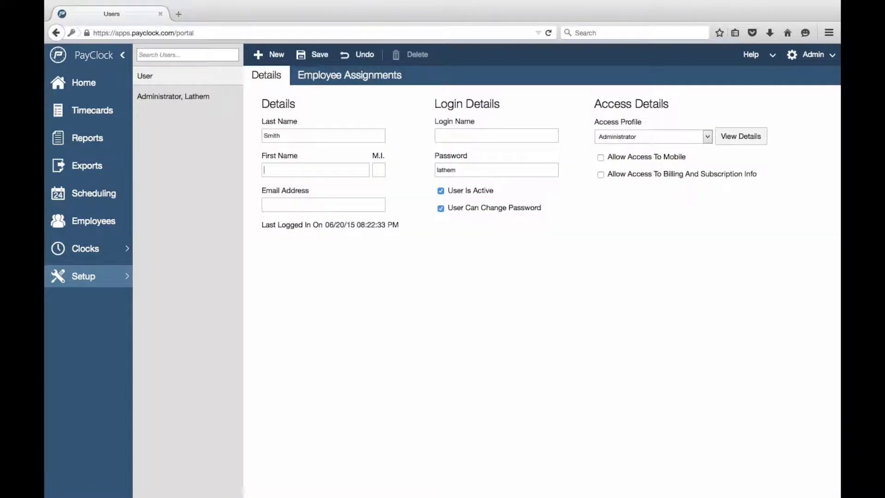
pyautogui.write('John')
pyautogui.press('Tab')
pyautogui.write('J')
pyautogui.click(298, 204)
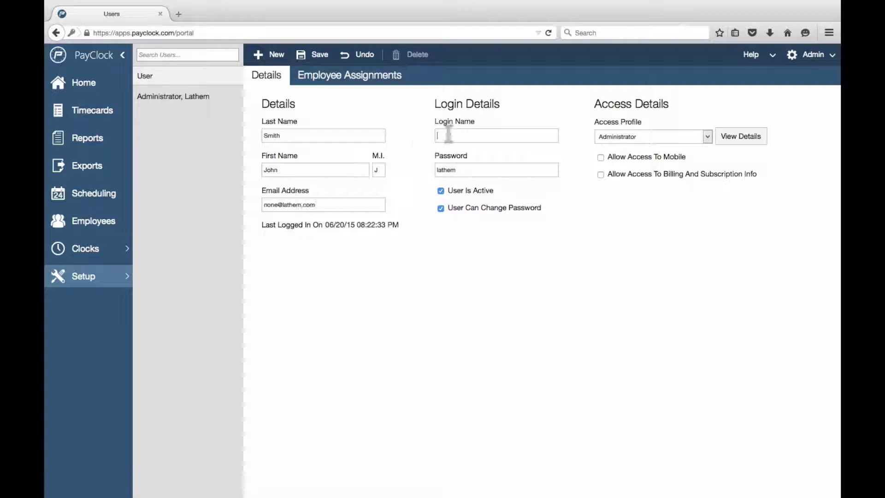
pyautogui.click(447, 136)
pyautogui.write('JohnS')
pyautogui.click(468, 171)
# - Set the new user's access profile to Supervisor with mobile access allowed
pyautogui.click(708, 137)
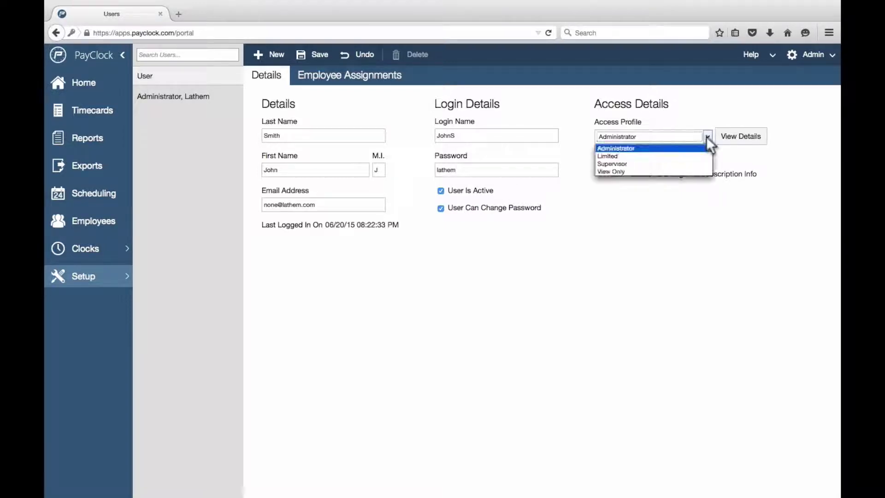
pyautogui.click(693, 163)
pyautogui.press('Down')
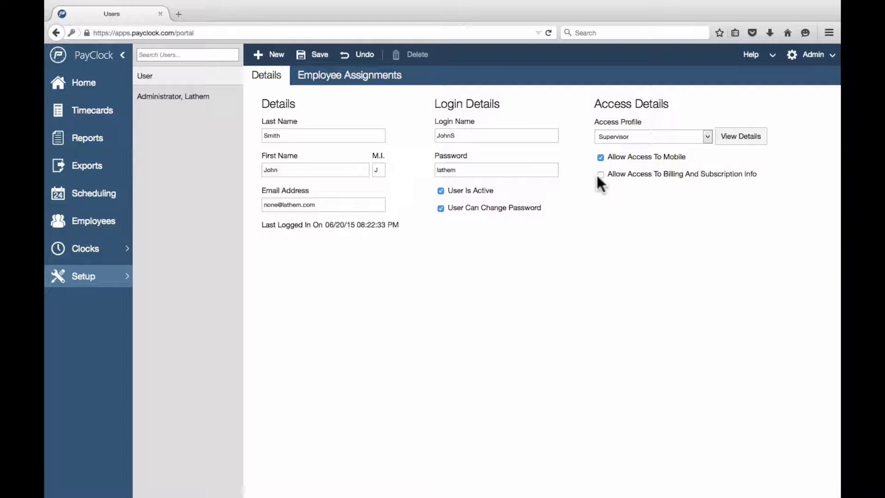
# - Assign all employees to the user and save the new user
pyautogui.click(381, 82)
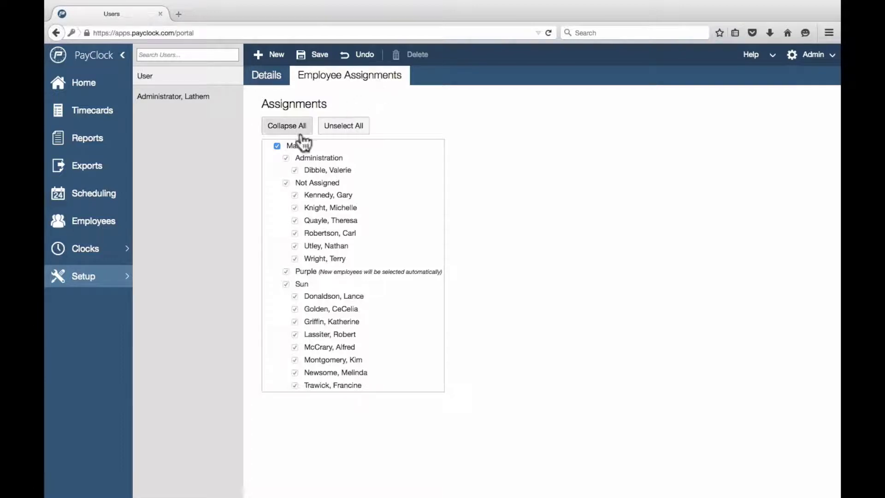
pyautogui.click(277, 145)
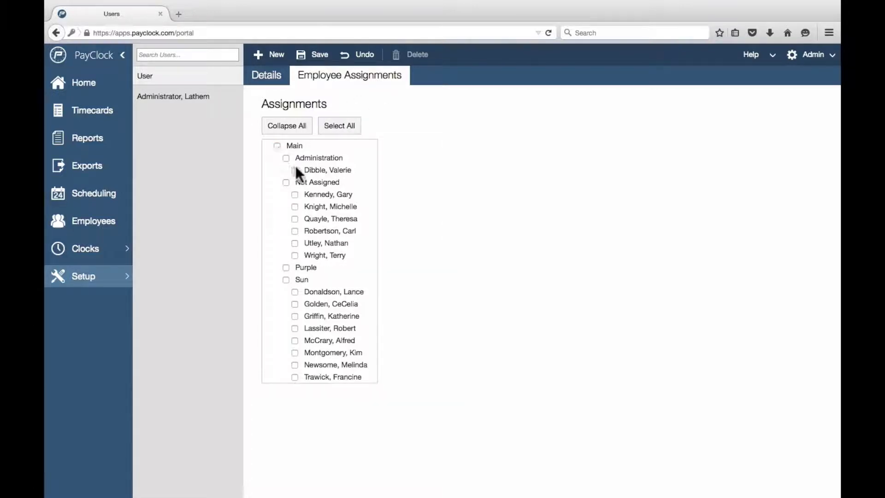
pyautogui.click(286, 159)
pyautogui.click(277, 146)
pyautogui.click(317, 53)
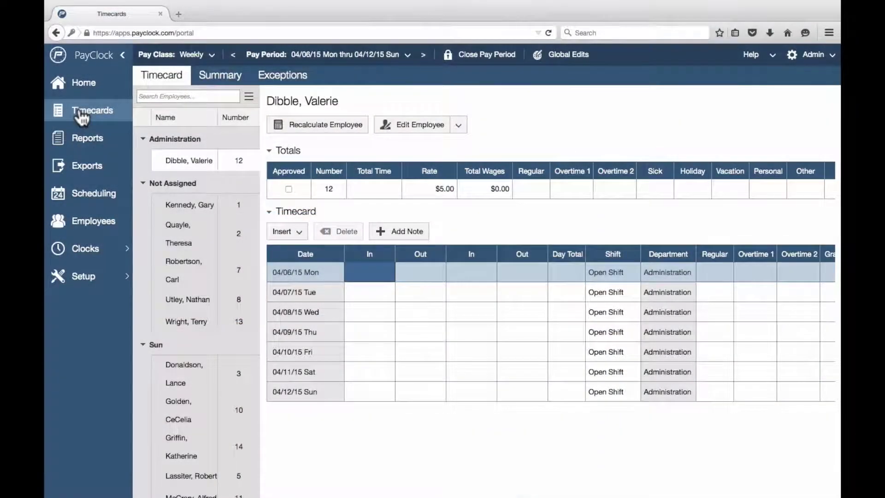
# - Change John Smith's access profile to Administrator and save
pyautogui.click(95, 285)
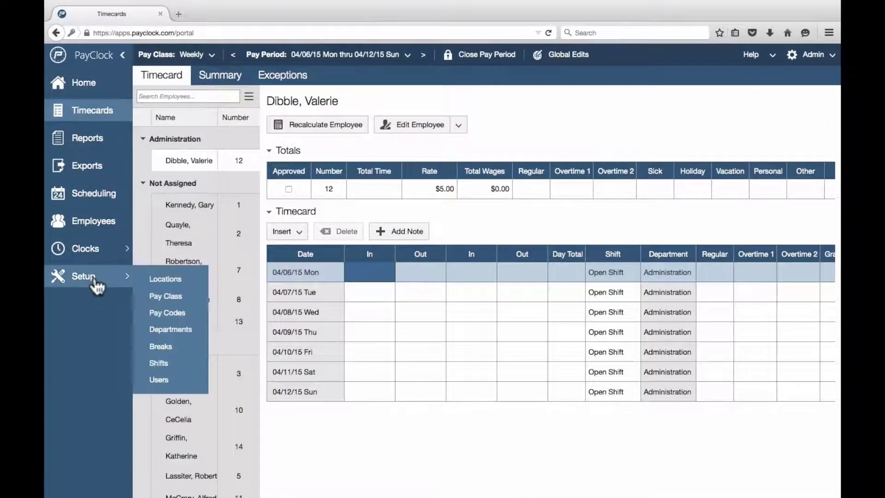
pyautogui.click(161, 380)
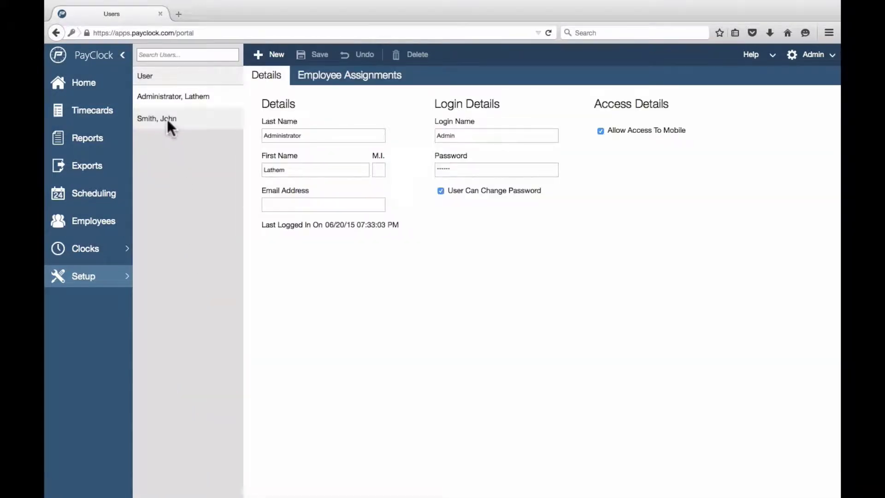
pyautogui.click(166, 119)
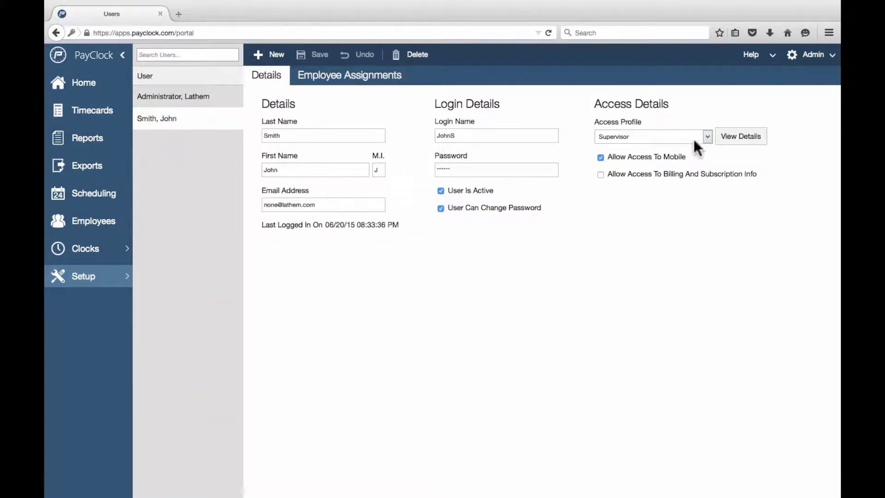
pyautogui.click(694, 137)
pyautogui.click(682, 145)
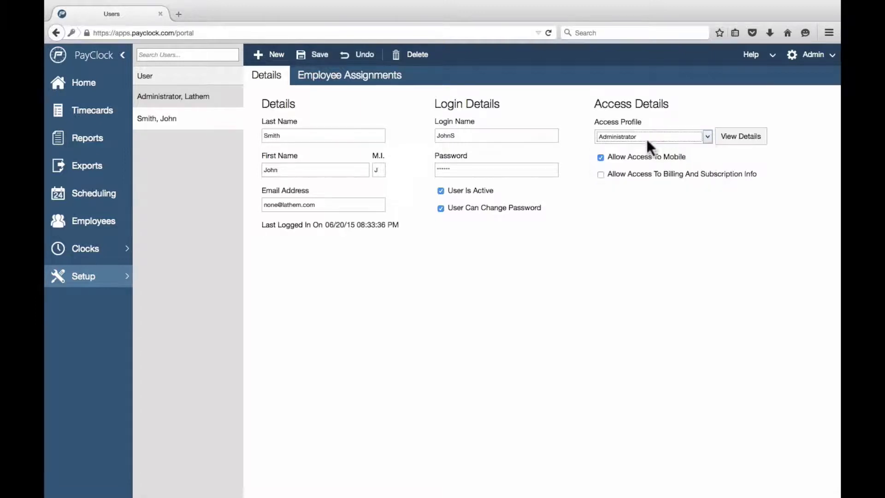
pyautogui.click(302, 53)
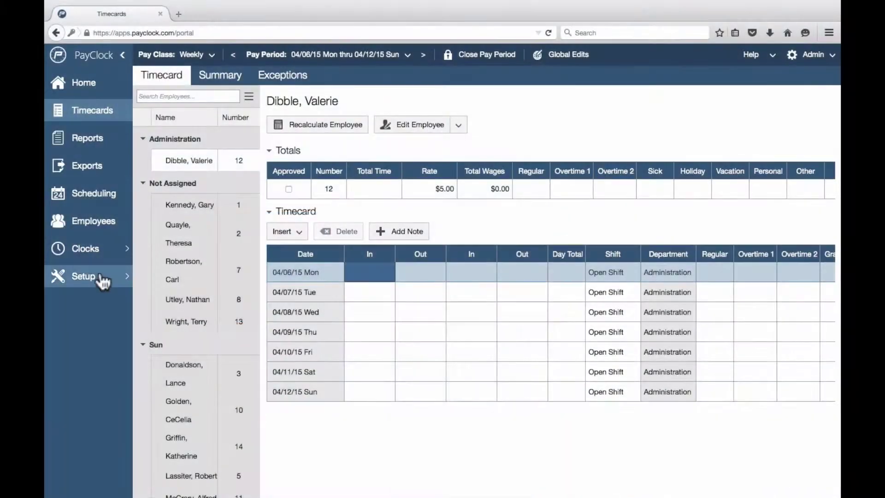
# - Delete user John Smith and confirm the deletion
pyautogui.click(99, 278)
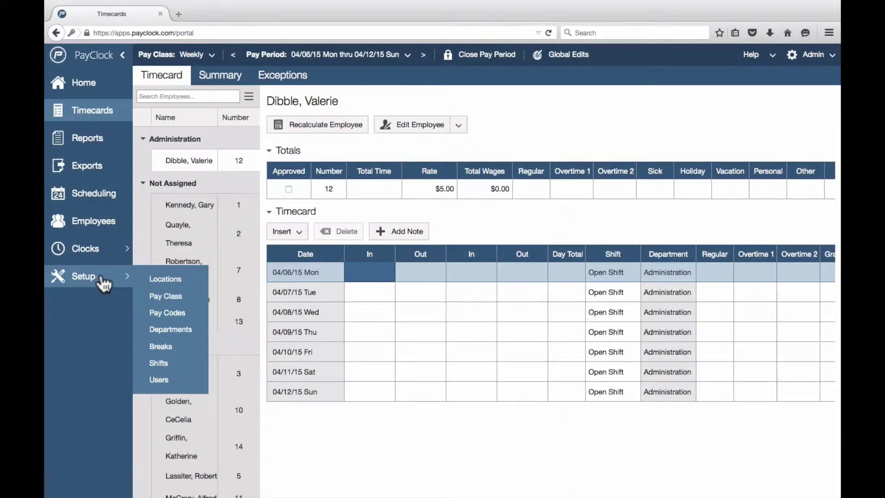
pyautogui.click(169, 381)
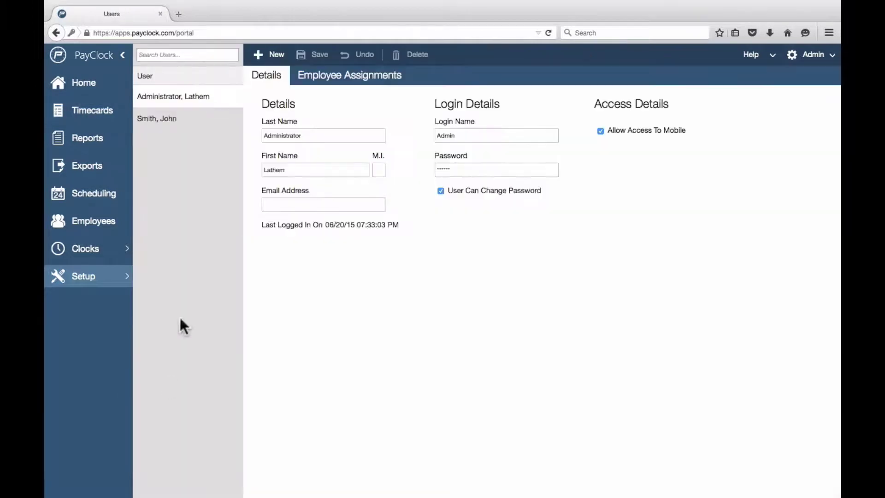
pyautogui.click(176, 121)
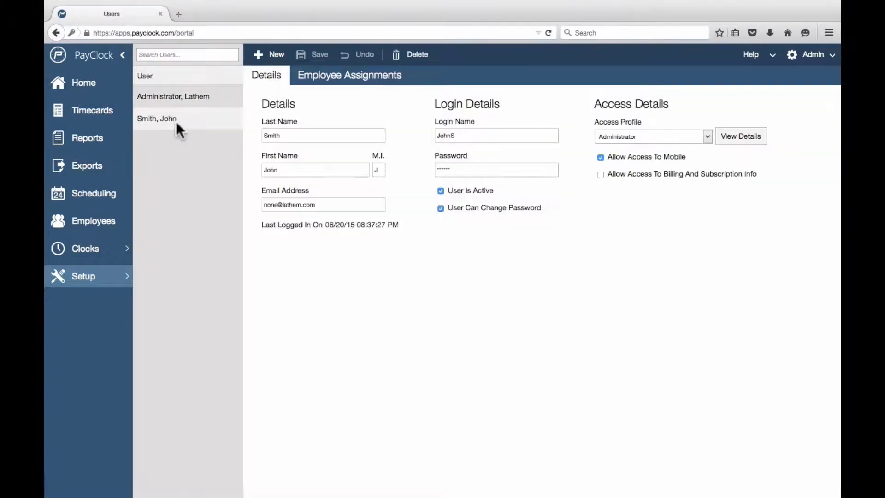
pyautogui.click(402, 56)
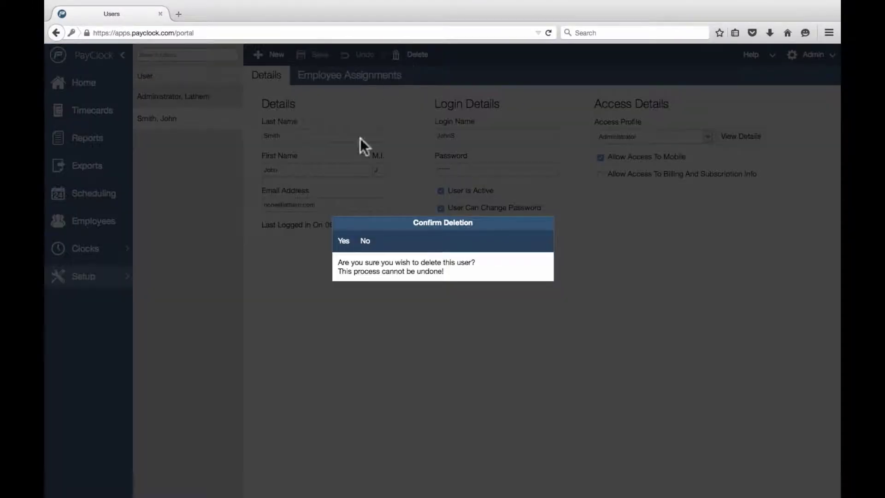
pyautogui.click(344, 242)
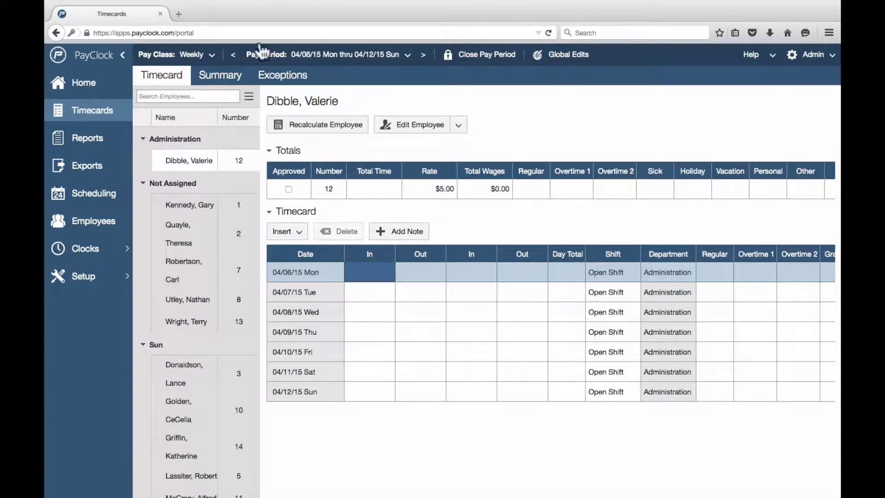
# - Open the signed-in account's options menu from the timecard view
pyautogui.click(833, 60)
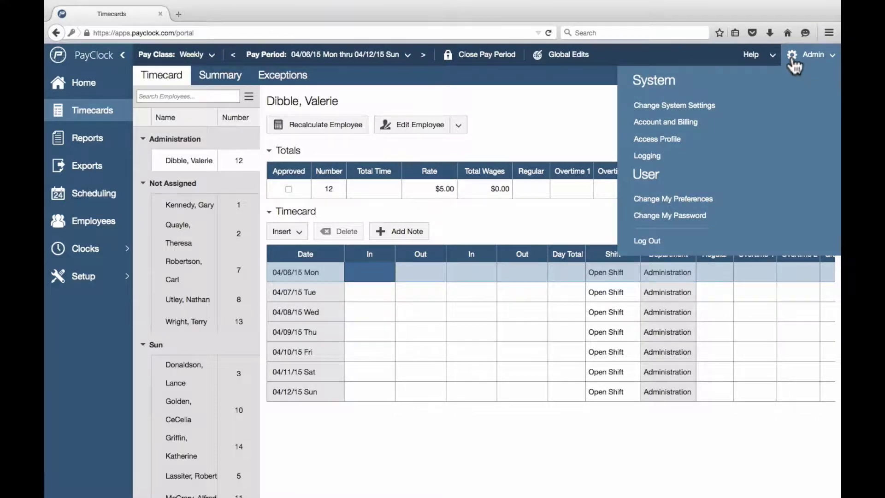
pyautogui.click(685, 139)
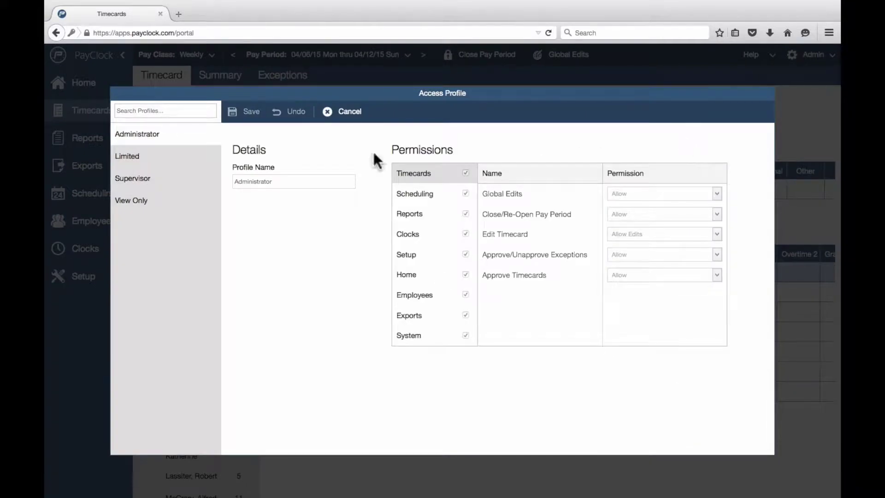
pyautogui.click(139, 157)
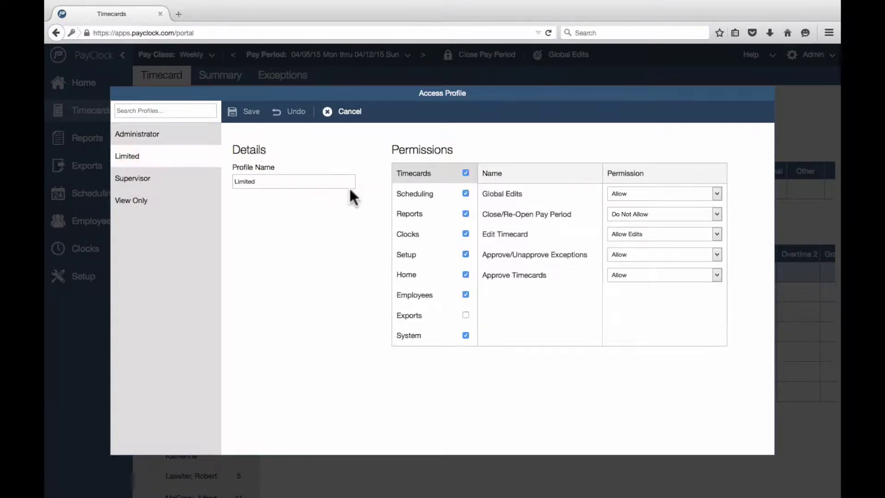
pyautogui.click(414, 192)
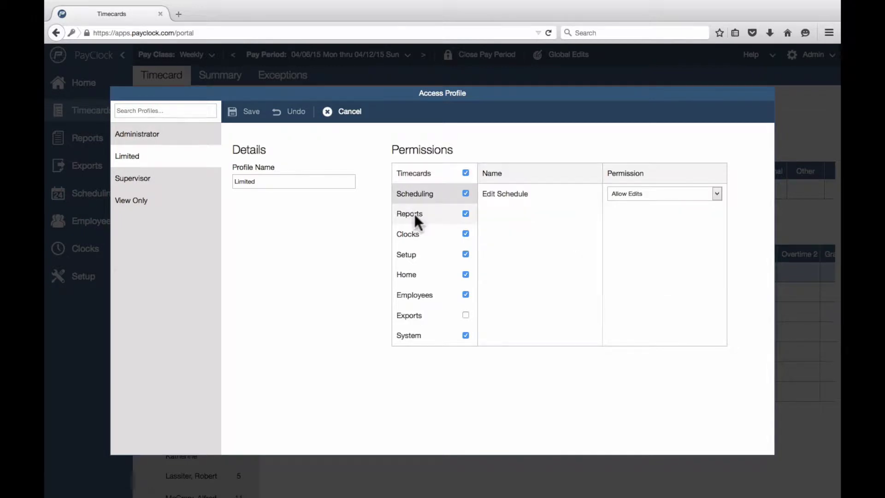
pyautogui.click(414, 214)
pyautogui.click(414, 235)
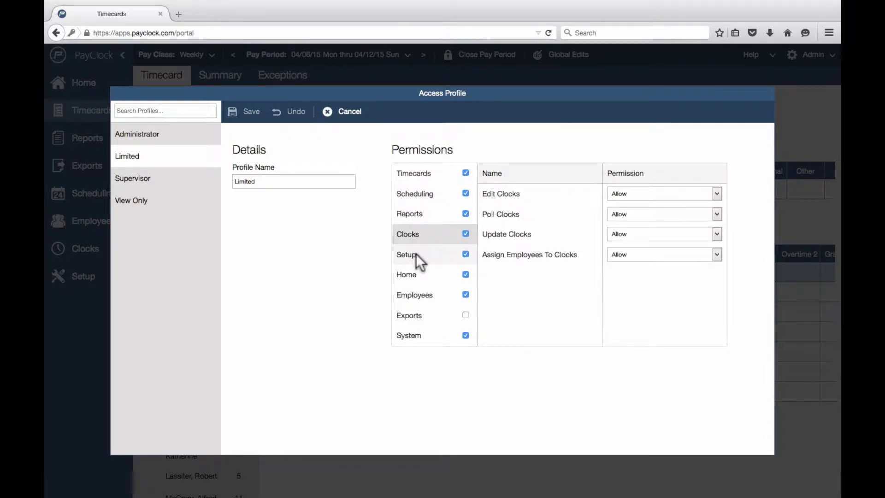
pyautogui.click(416, 254)
pyautogui.click(415, 274)
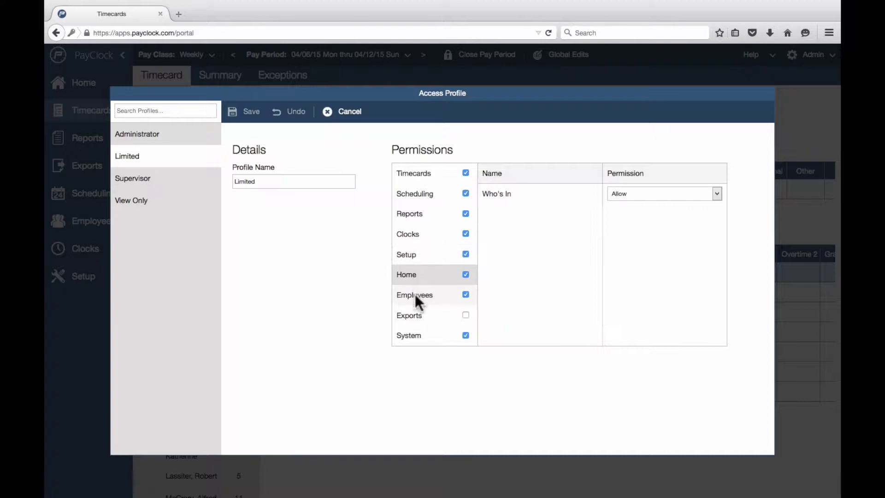
pyautogui.click(415, 295)
pyautogui.click(414, 315)
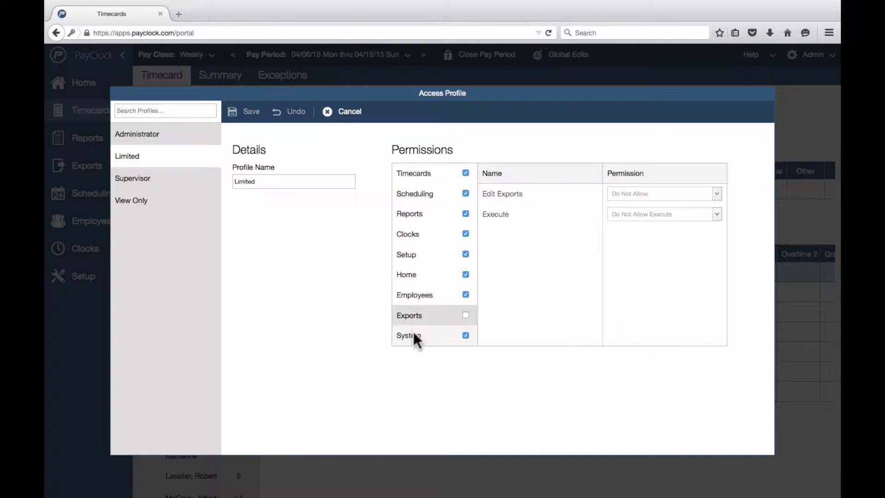
pyautogui.click(413, 335)
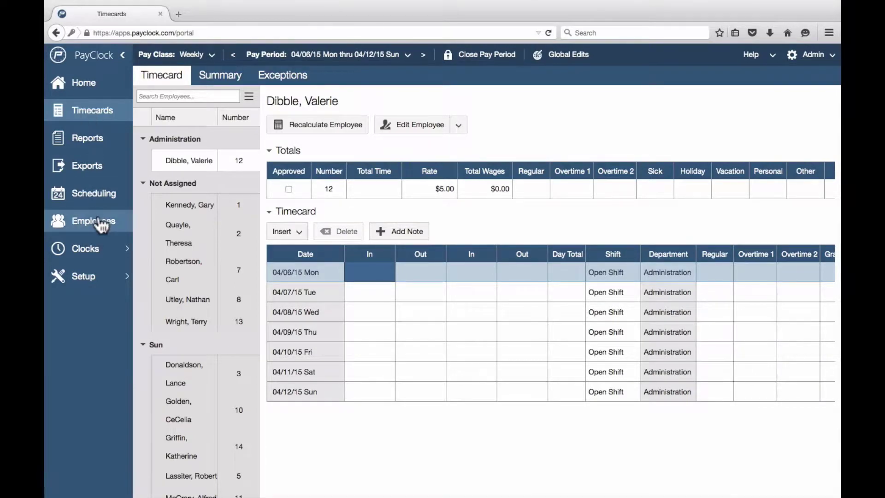
# - Confirm the employee's Supervisor profile and Allow managing others, then view her assigned employees
pyautogui.click(98, 222)
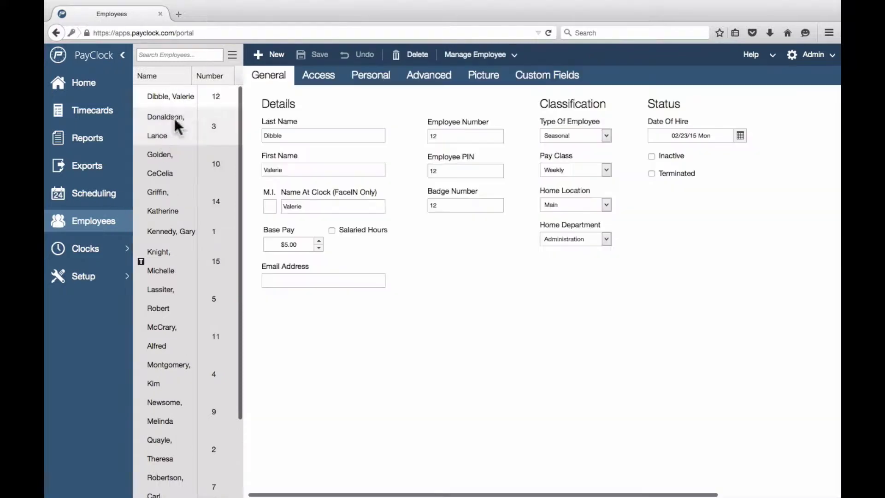
pyautogui.click(323, 79)
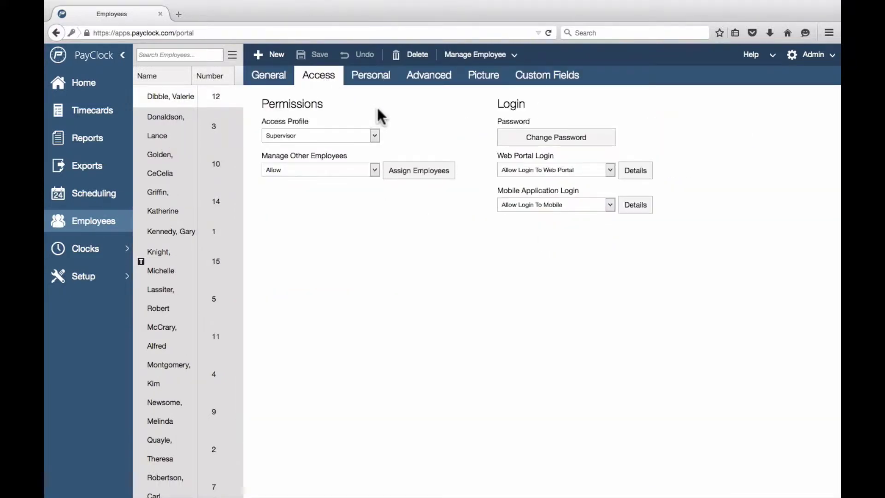
pyautogui.click(375, 134)
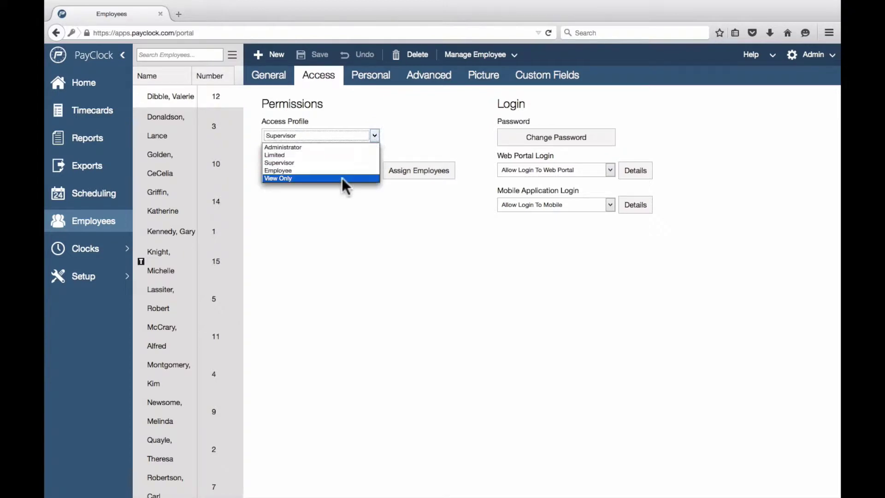
pyautogui.press('Escape')
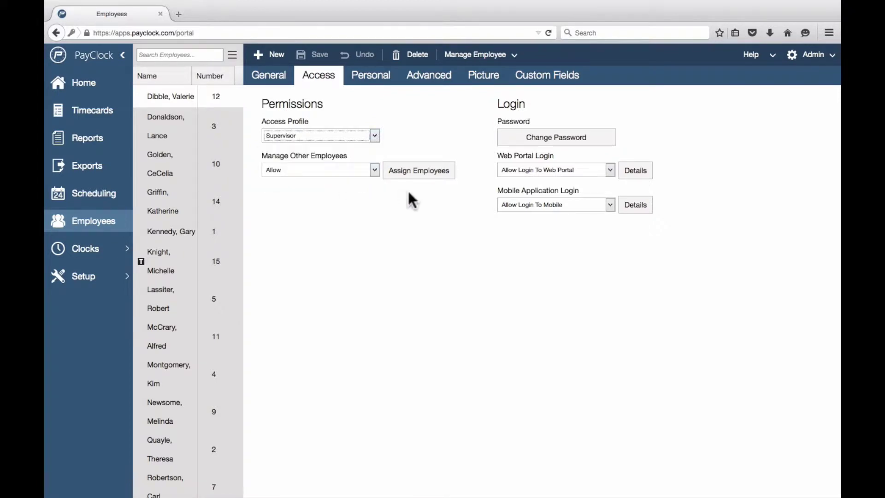
pyautogui.click(374, 170)
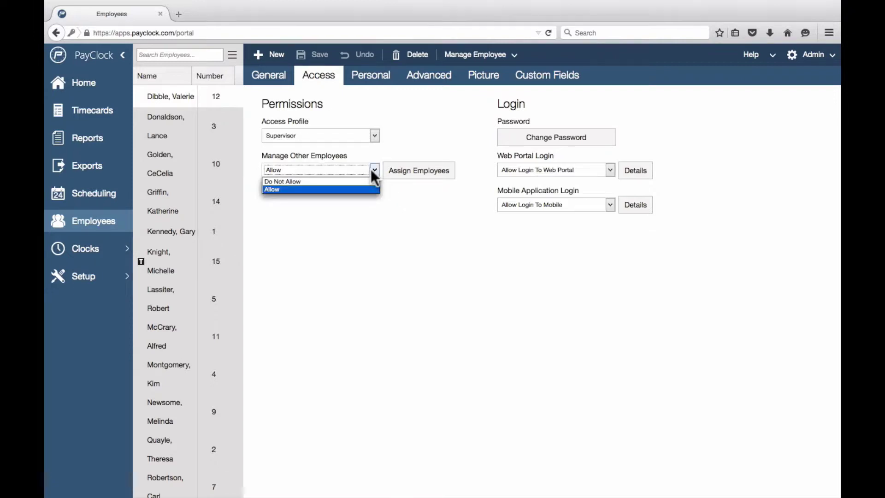
pyautogui.click(373, 171)
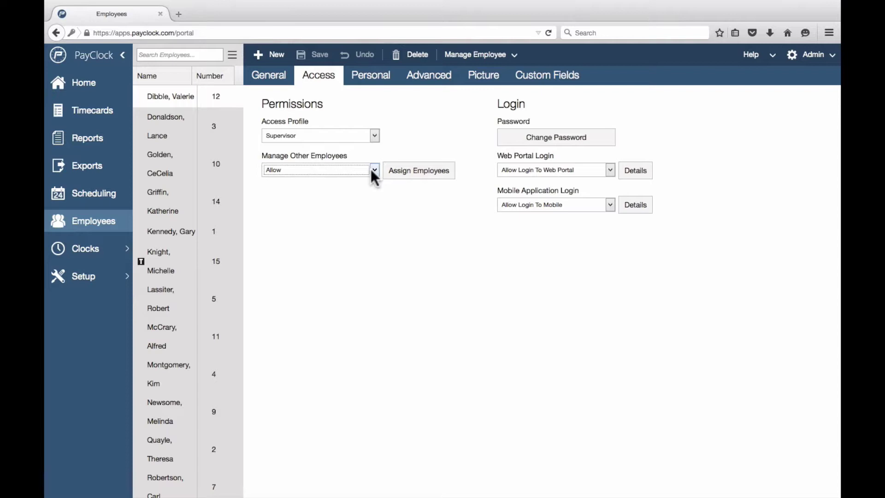
pyautogui.click(406, 172)
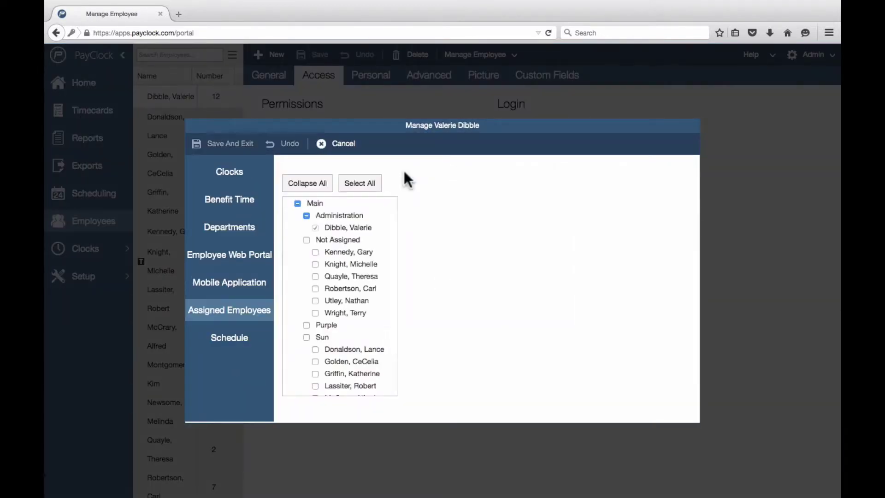
# - Review the employee's web portal login details and IP restriction choices without saving
pyautogui.click(345, 144)
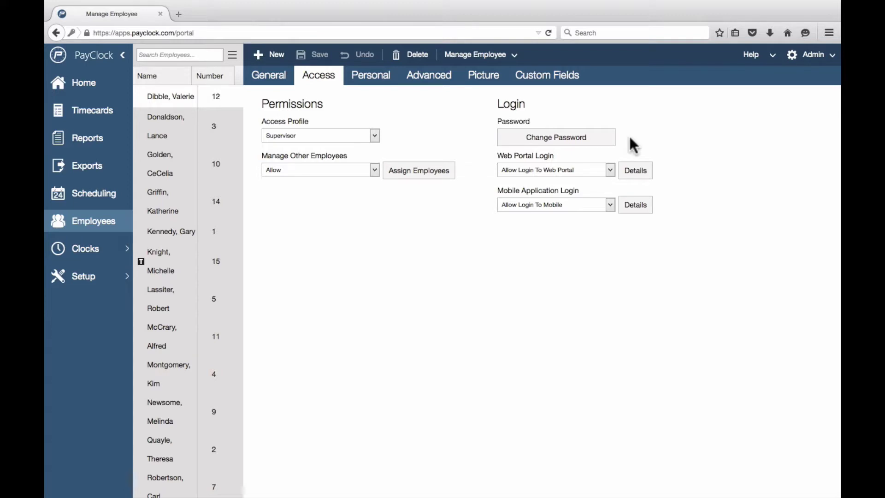
pyautogui.click(611, 171)
pyautogui.click(612, 169)
pyautogui.click(637, 171)
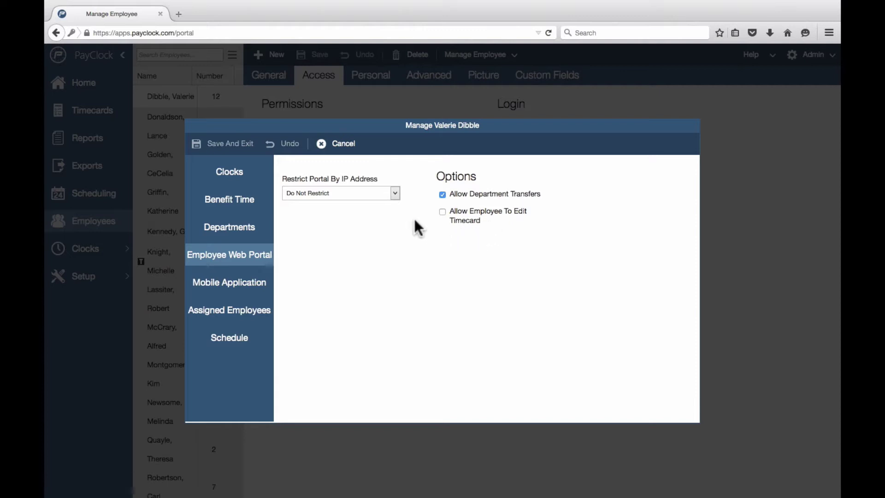
pyautogui.click(396, 194)
pyautogui.click(342, 145)
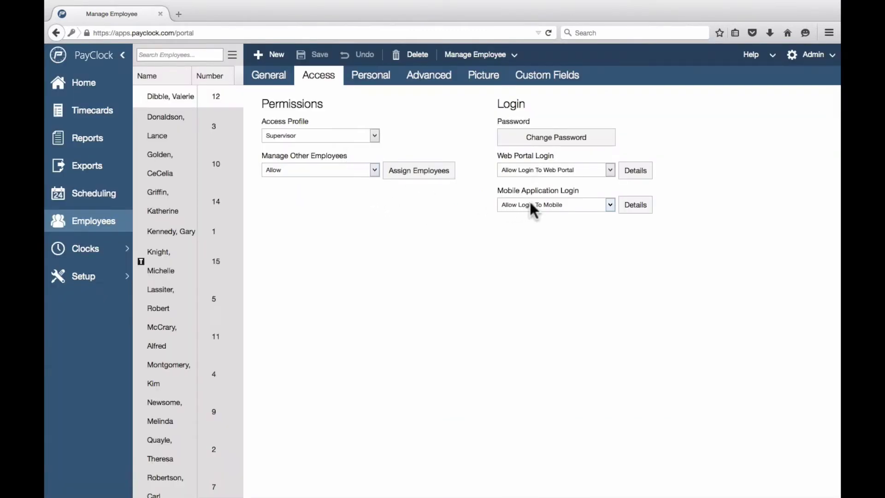
# - Show the GPS coordinate requirement choices in the mobile application login details
pyautogui.click(607, 203)
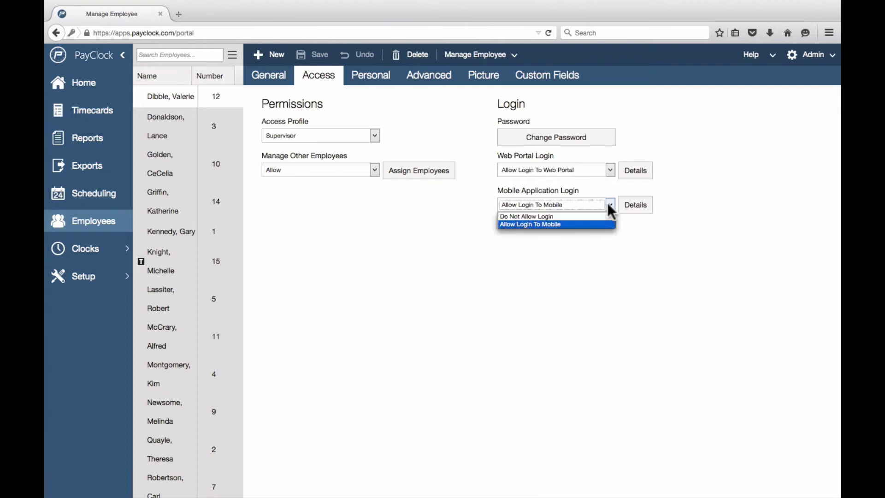
pyautogui.click(646, 208)
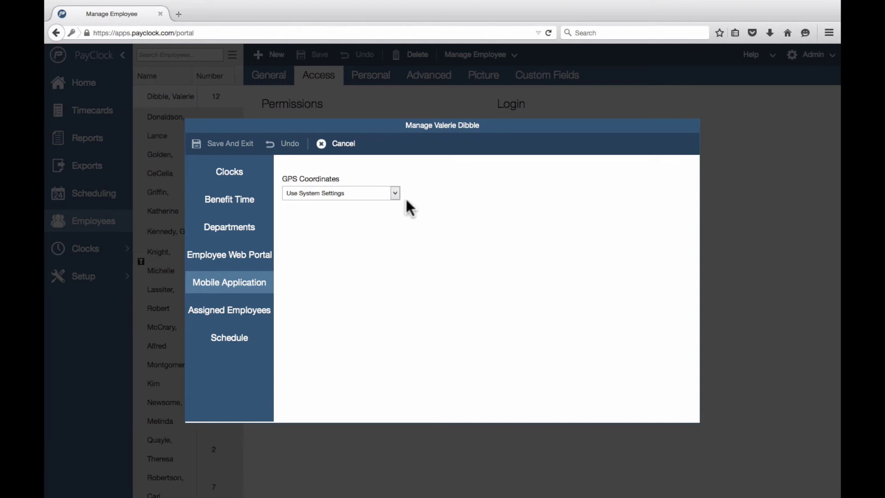
pyautogui.click(396, 195)
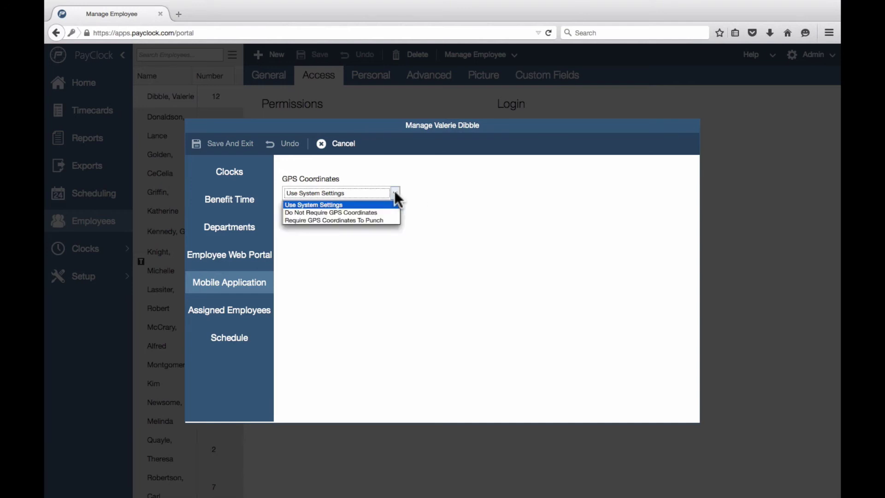